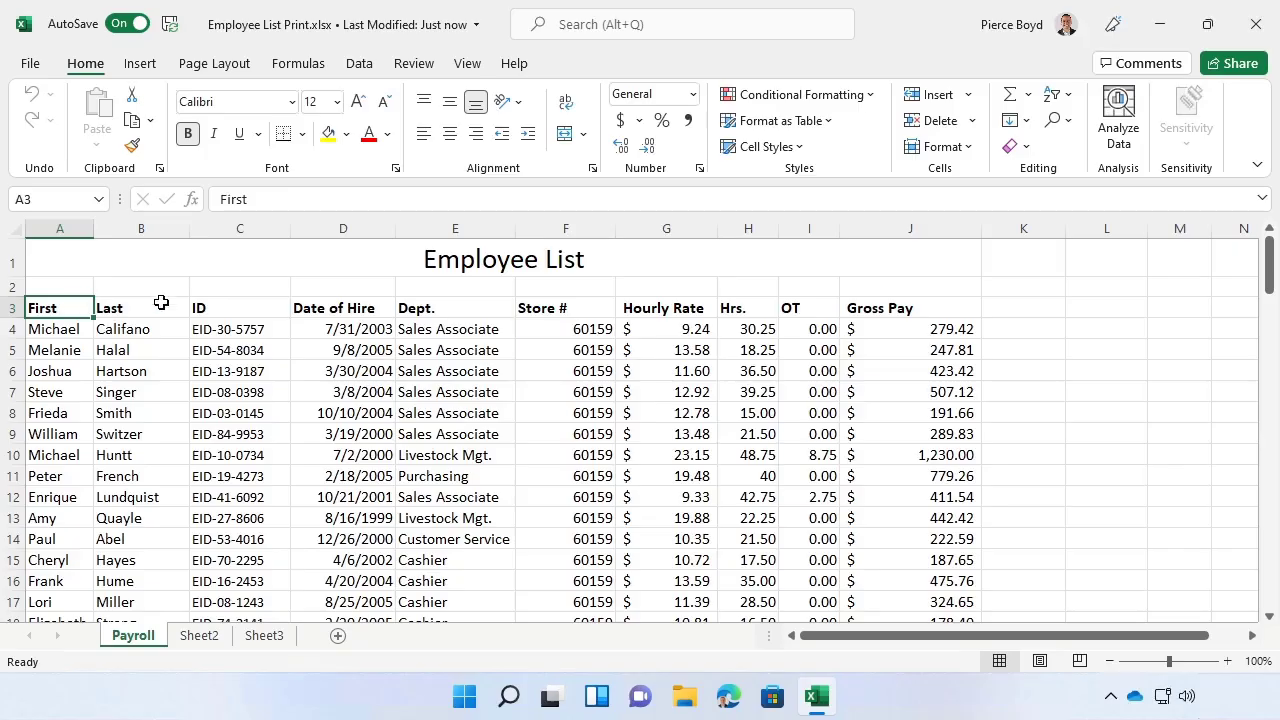
- Open the full page setup options for the Payroll sheet and go to the header and footer settings
left_click(248, 68)
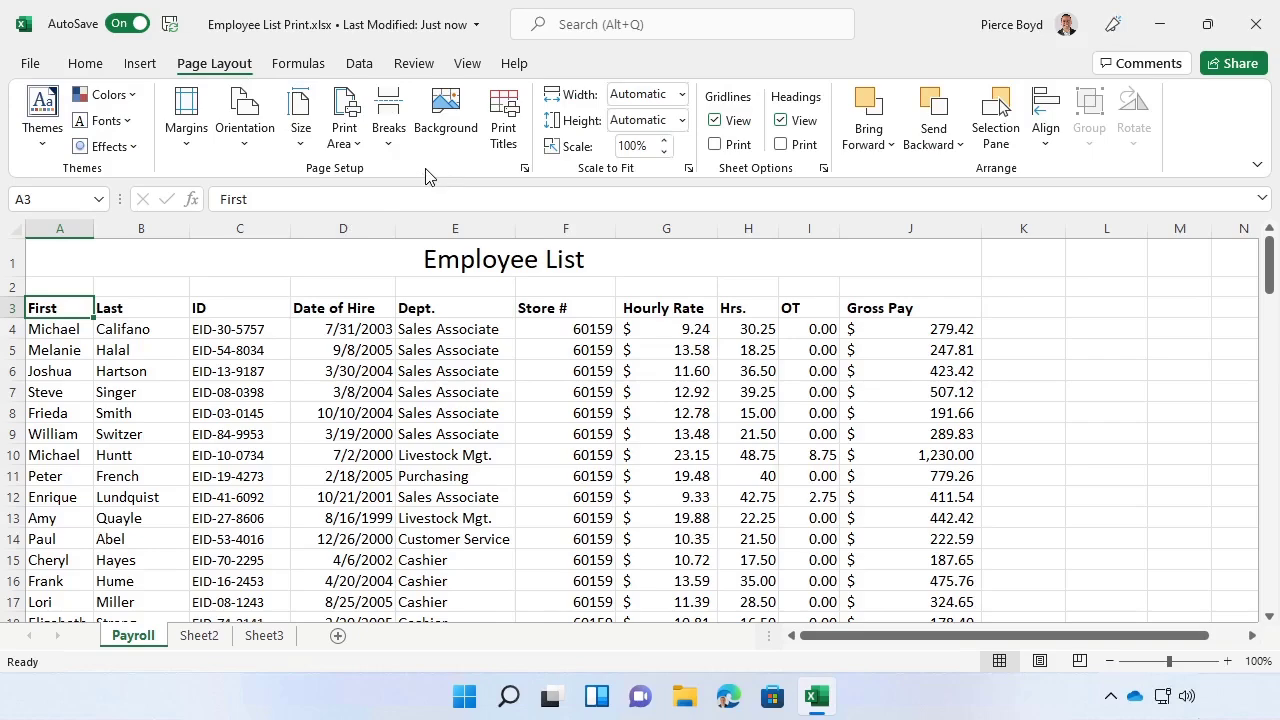
left_click(524, 169)
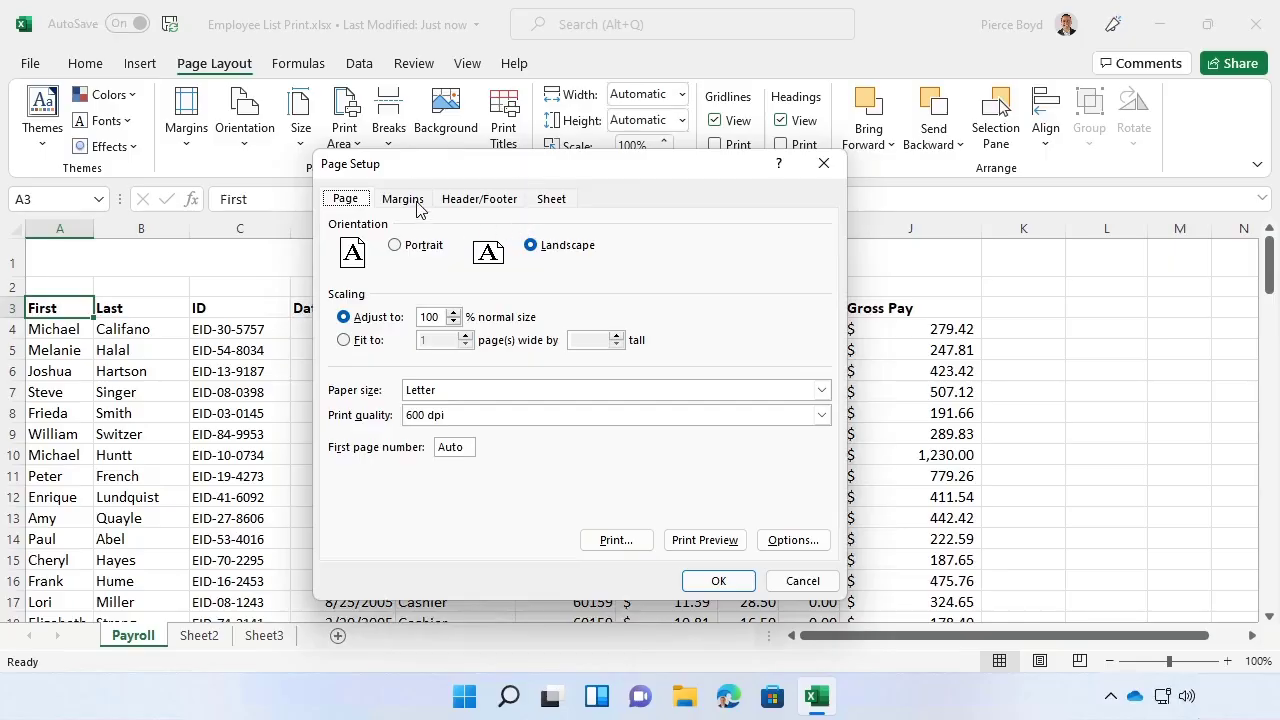
left_click(415, 202)
left_click(480, 200)
left_click(553, 200)
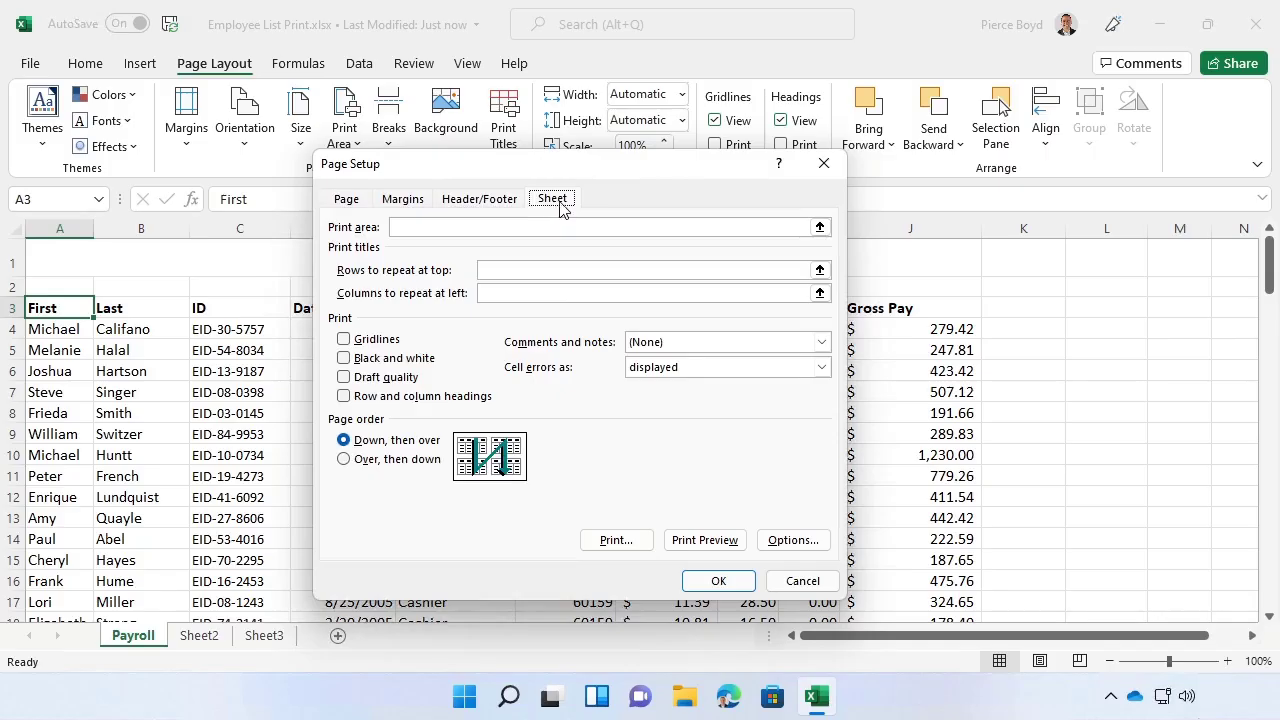
left_click(491, 206)
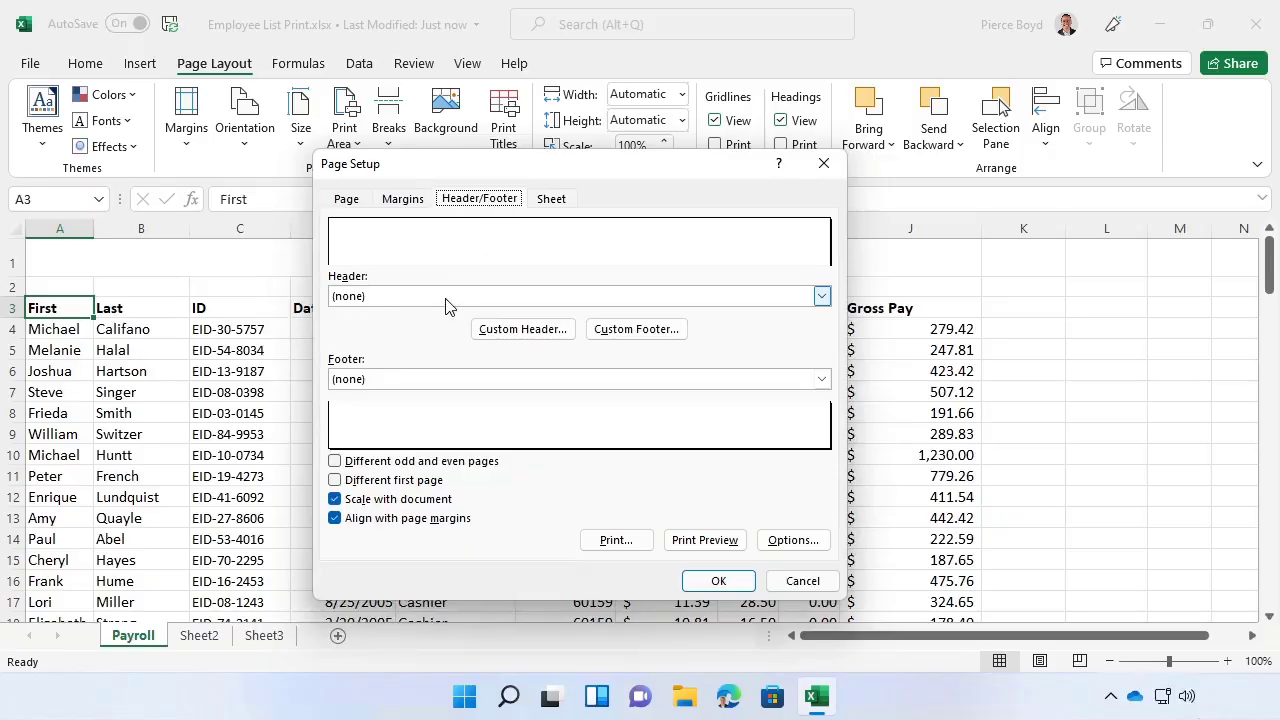
- Look through the preset header choices and leave the header set to (none)
left_click(821, 296)
scroll(785, 337, "down", 1)
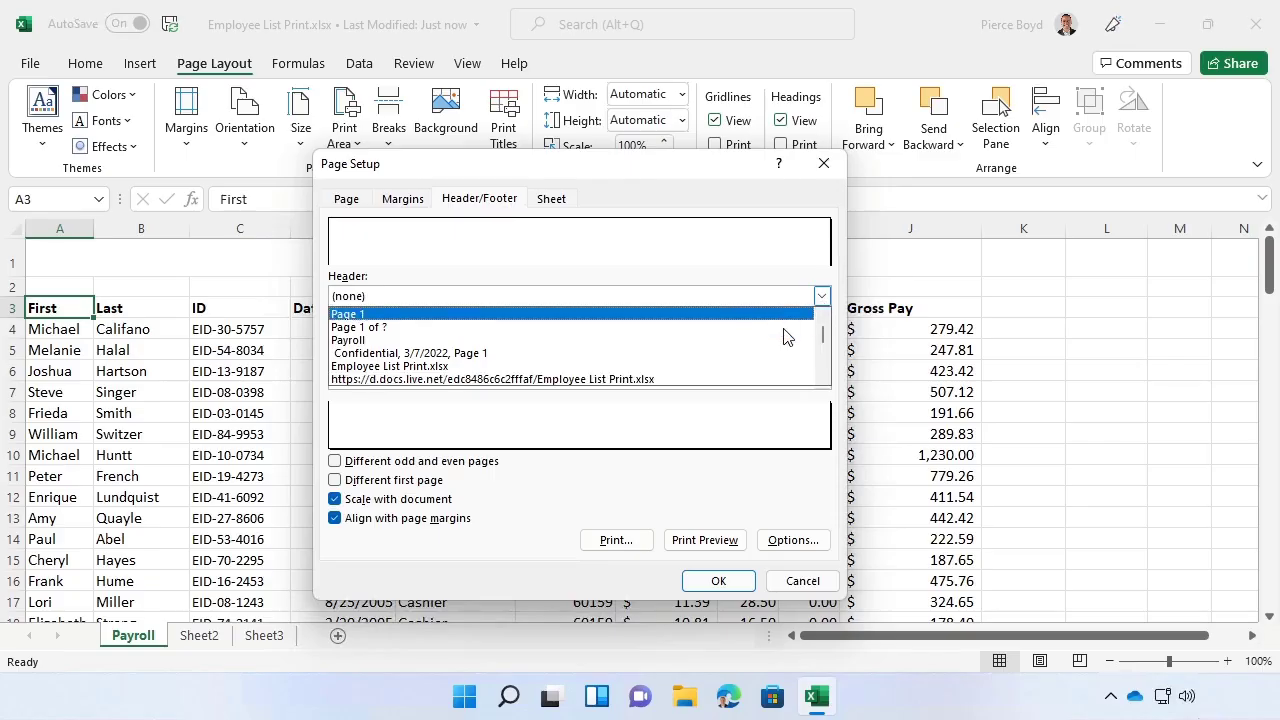
scroll(780, 340, "down", 3)
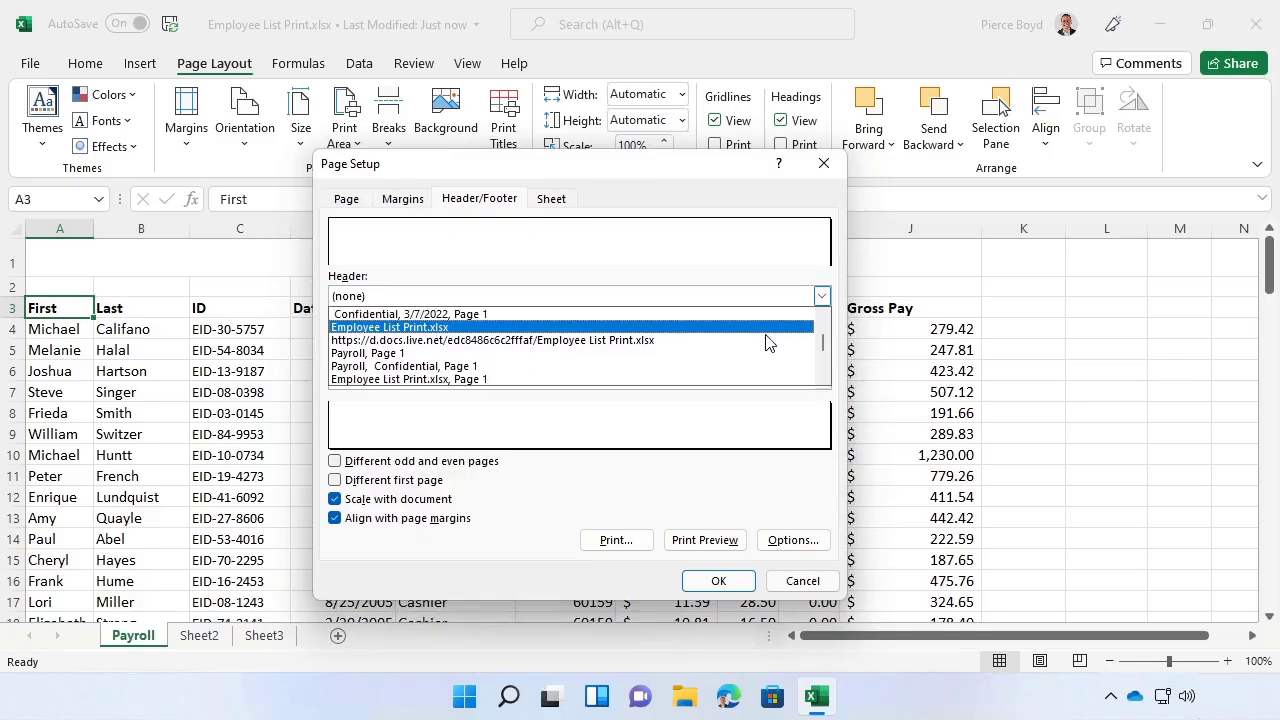
scroll(762, 345, "down", 3)
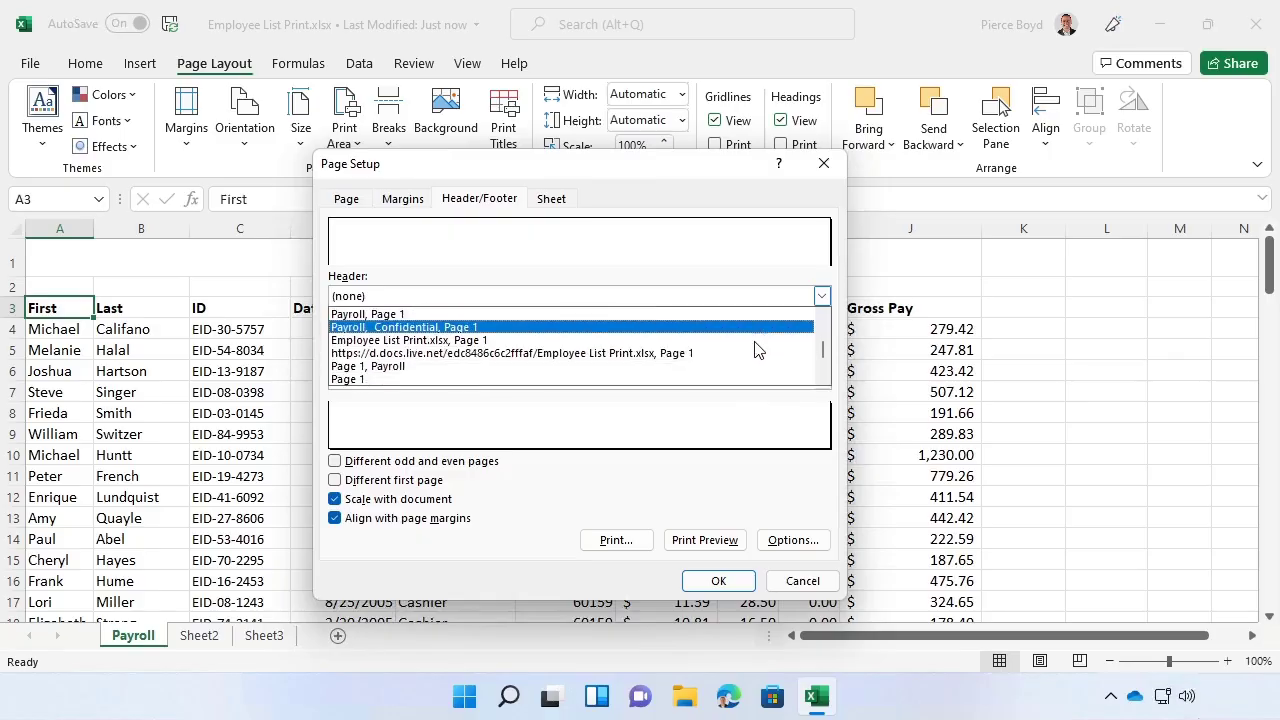
scroll(753, 350, "down", 3)
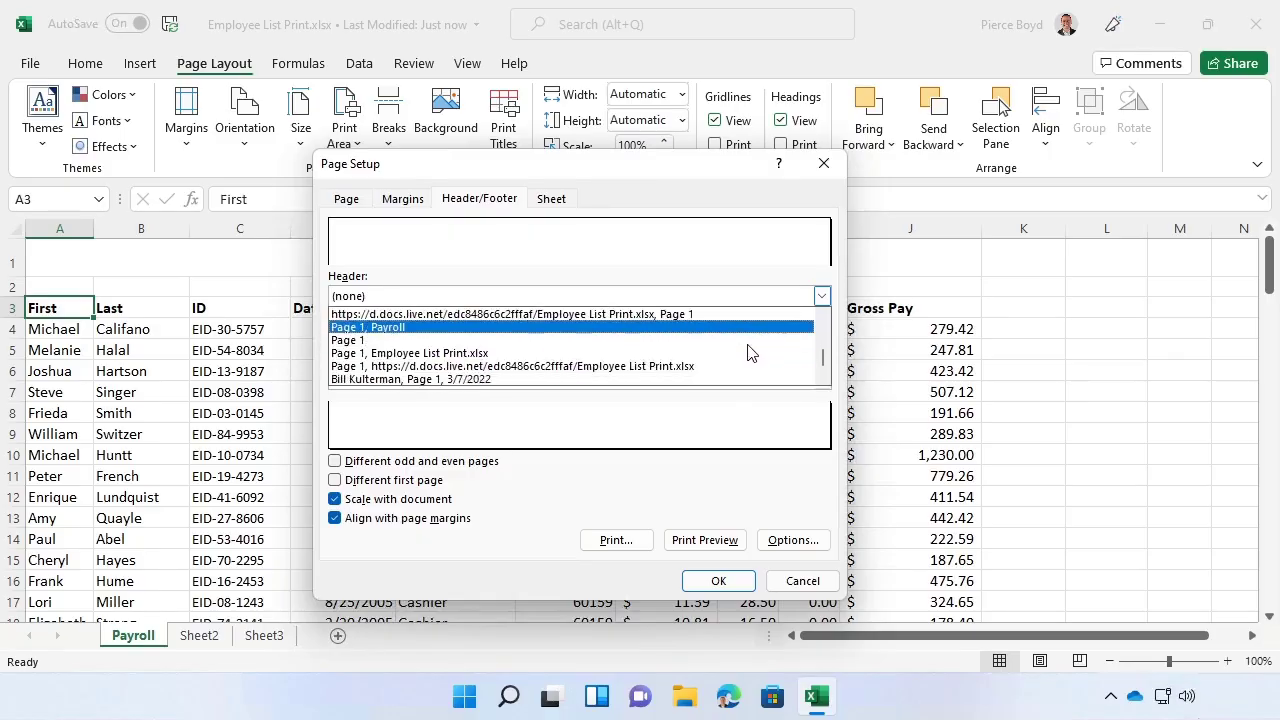
scroll(750, 352, "down", 1)
scroll(750, 352, "up", 7)
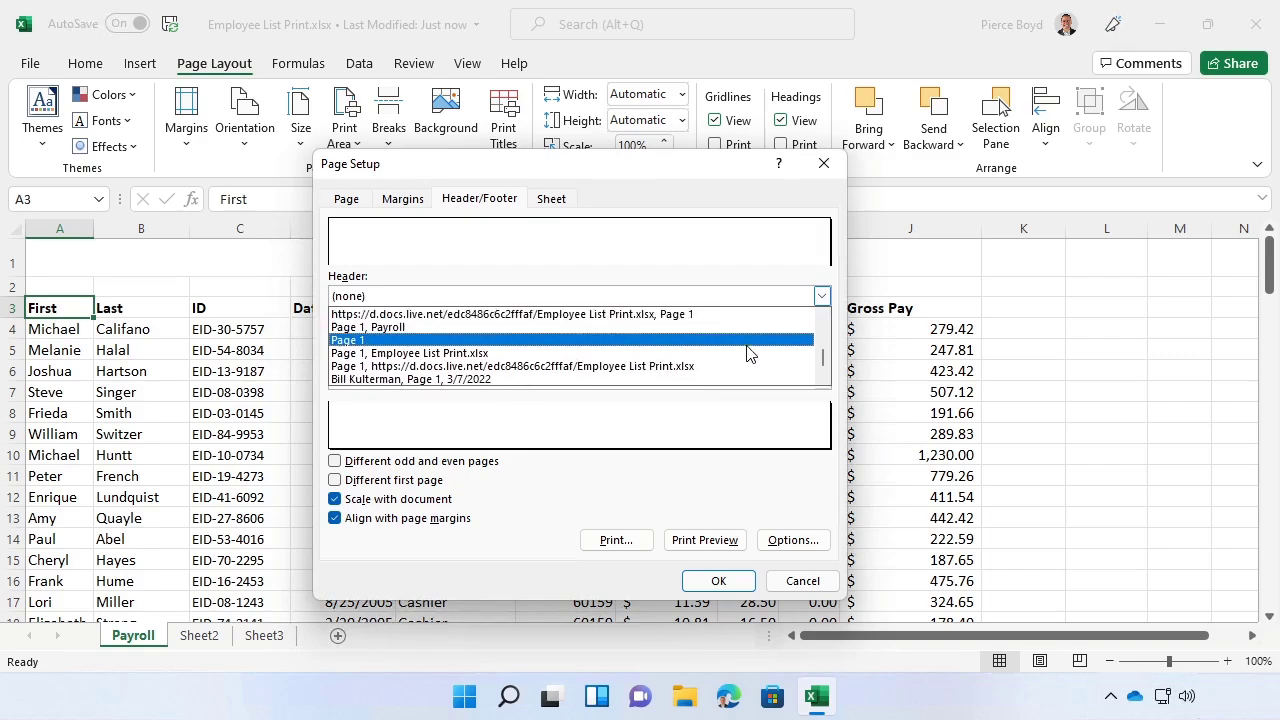
scroll(750, 353, "up", 4)
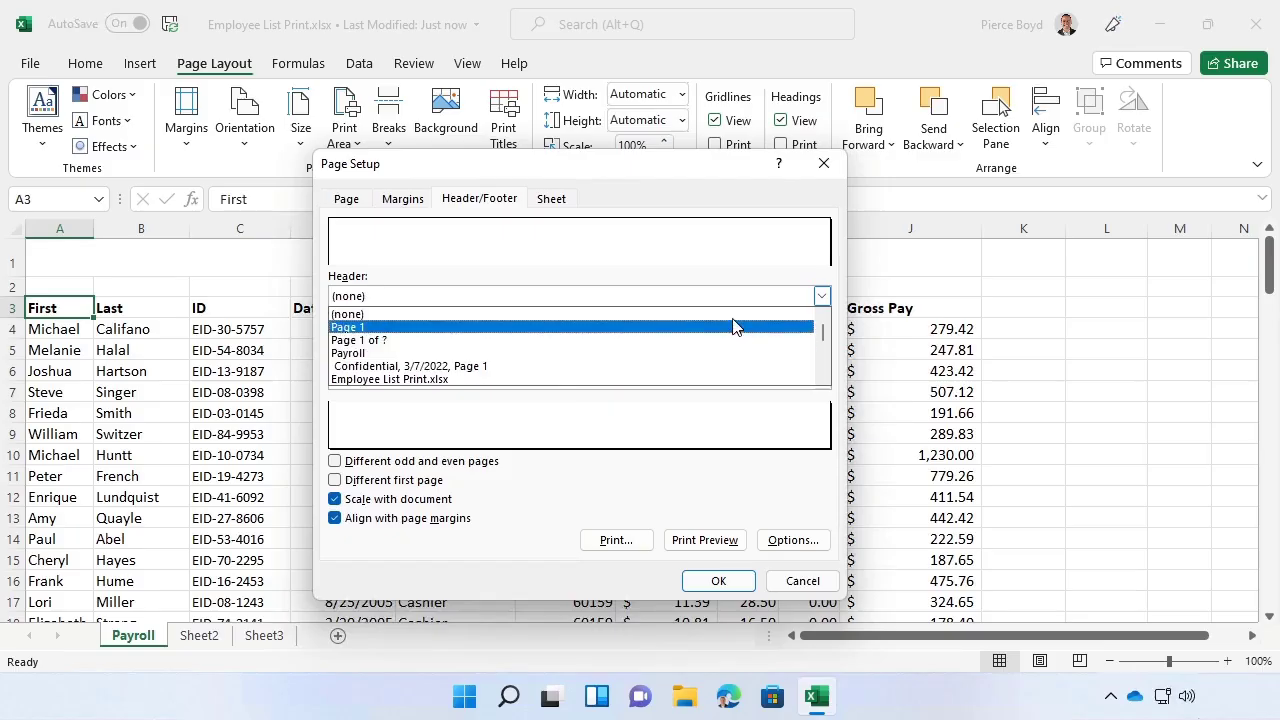
left_click(726, 315)
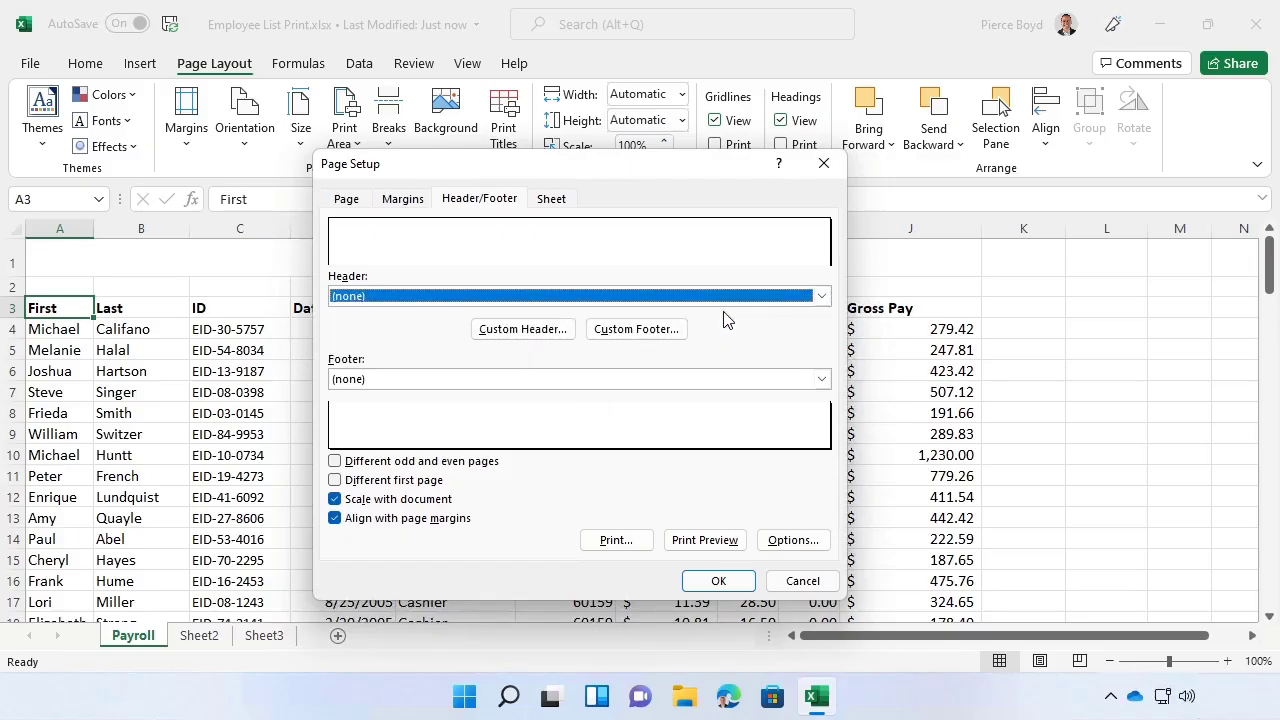
- Create a custom header with "Payroll" in the left section, the current date in the center section and "Confidential" in the right section
left_click(519, 329)
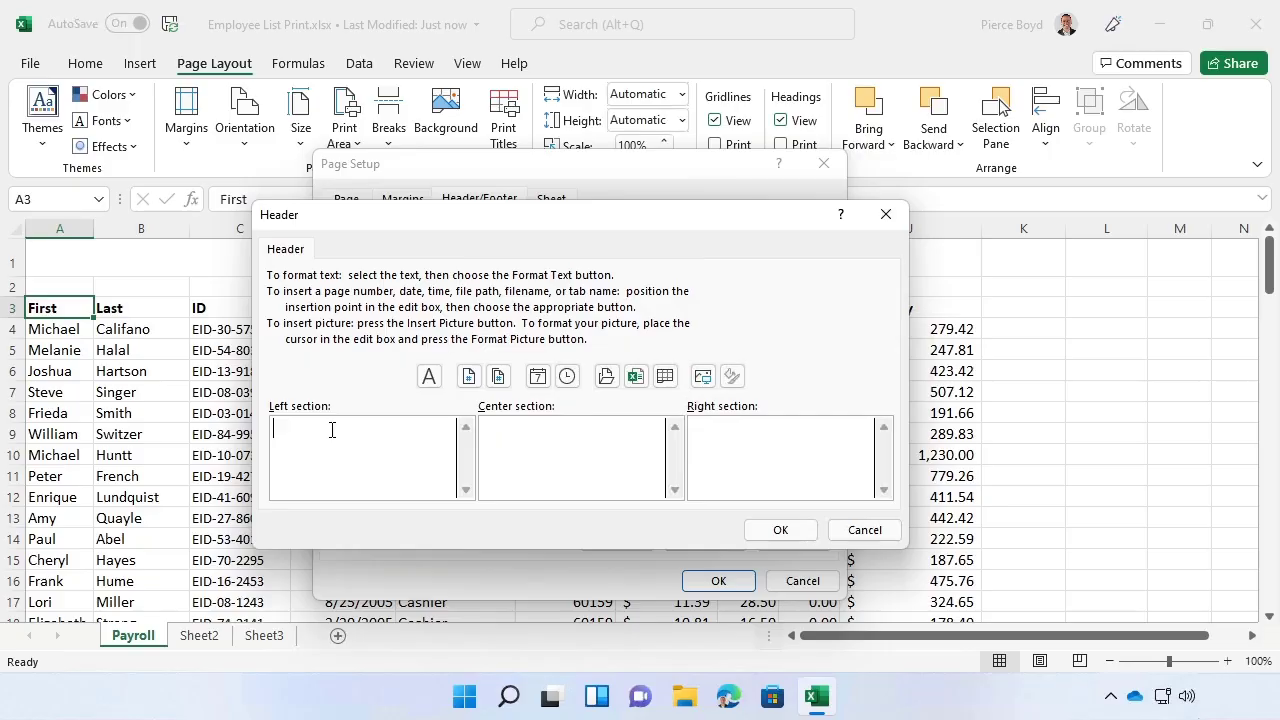
type("Payroll")
left_click(572, 434)
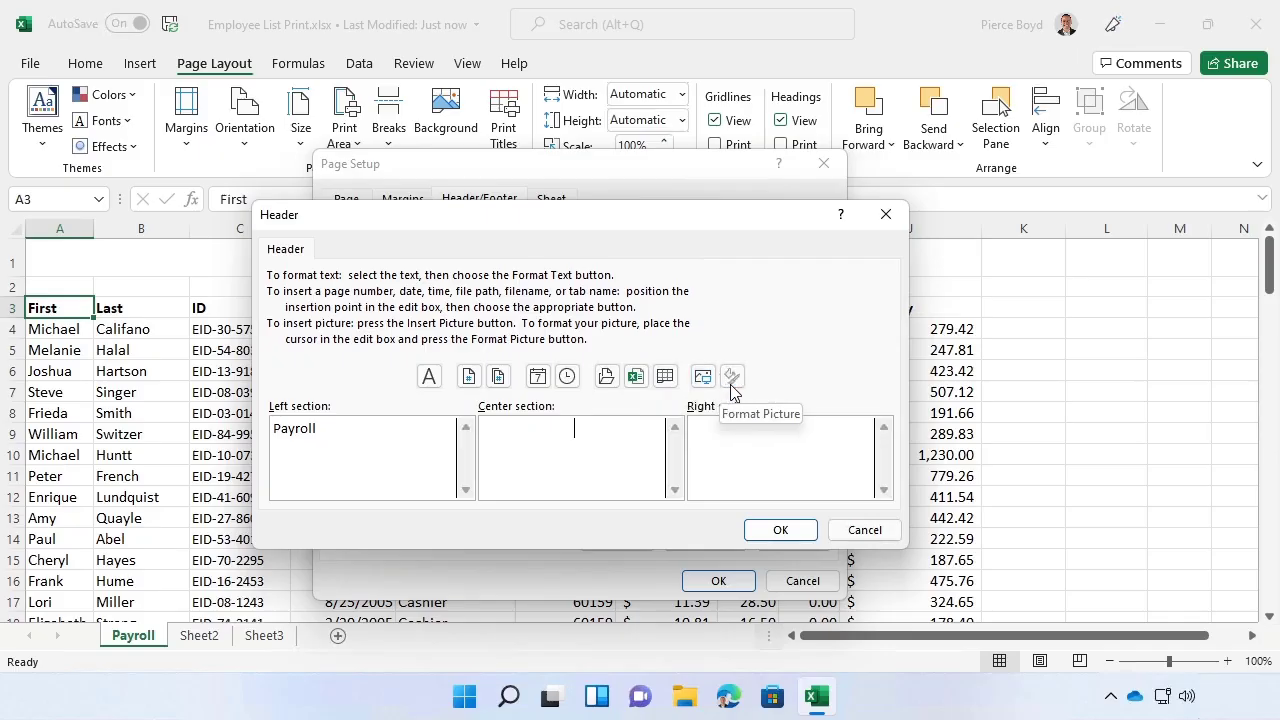
left_click(538, 376)
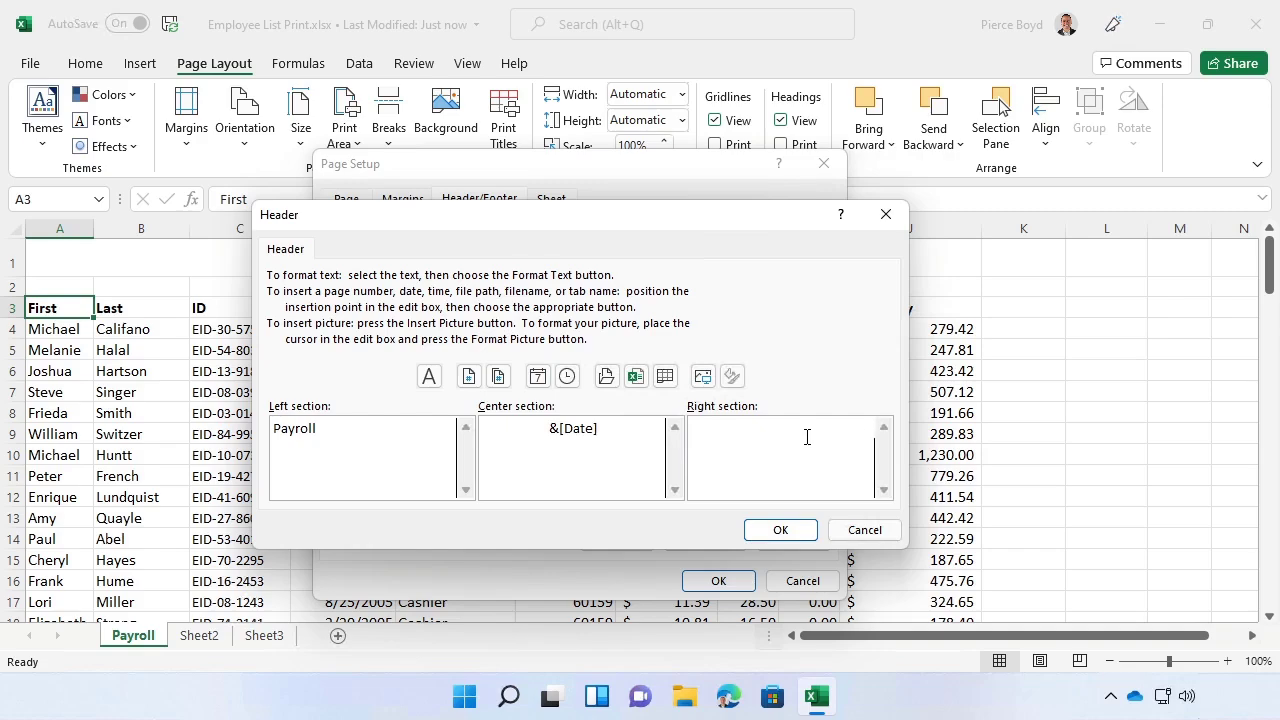
type("Confidential")
left_click(777, 531)
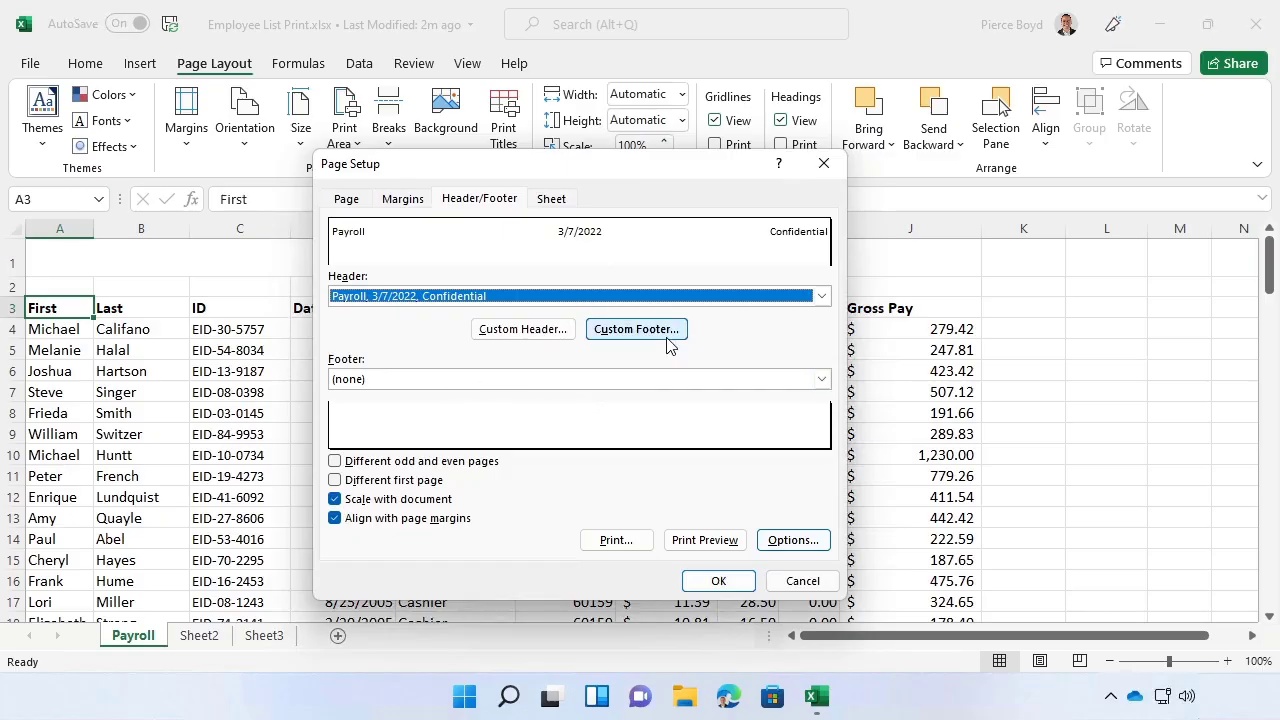
- Set the footer to the preset "Page 1 of ?" and apply the page setup
left_click(821, 382)
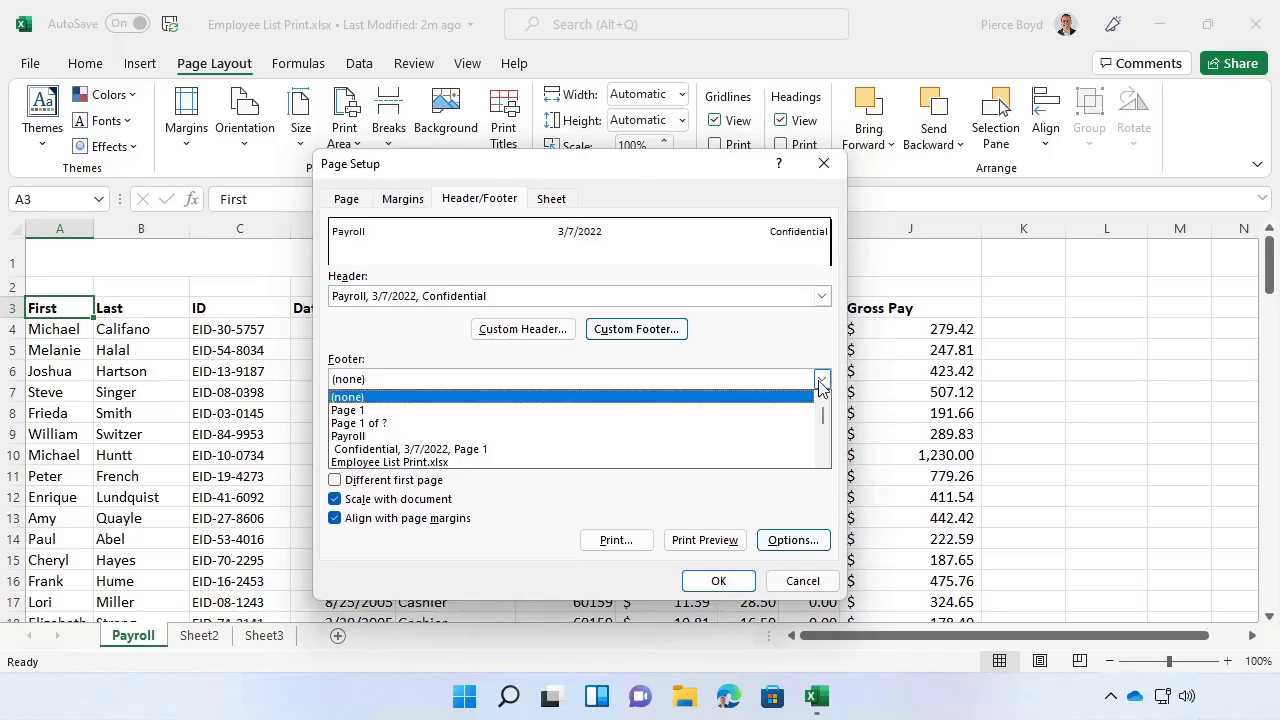
left_click(736, 423)
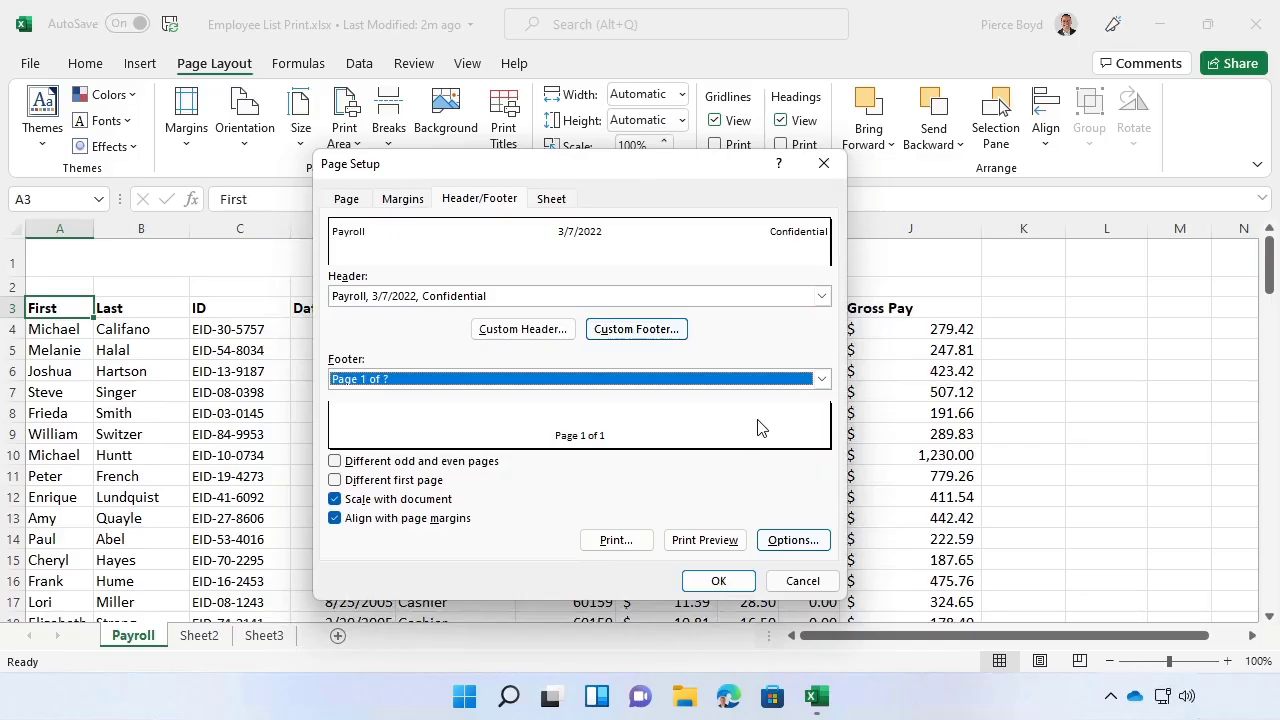
left_click(719, 582)
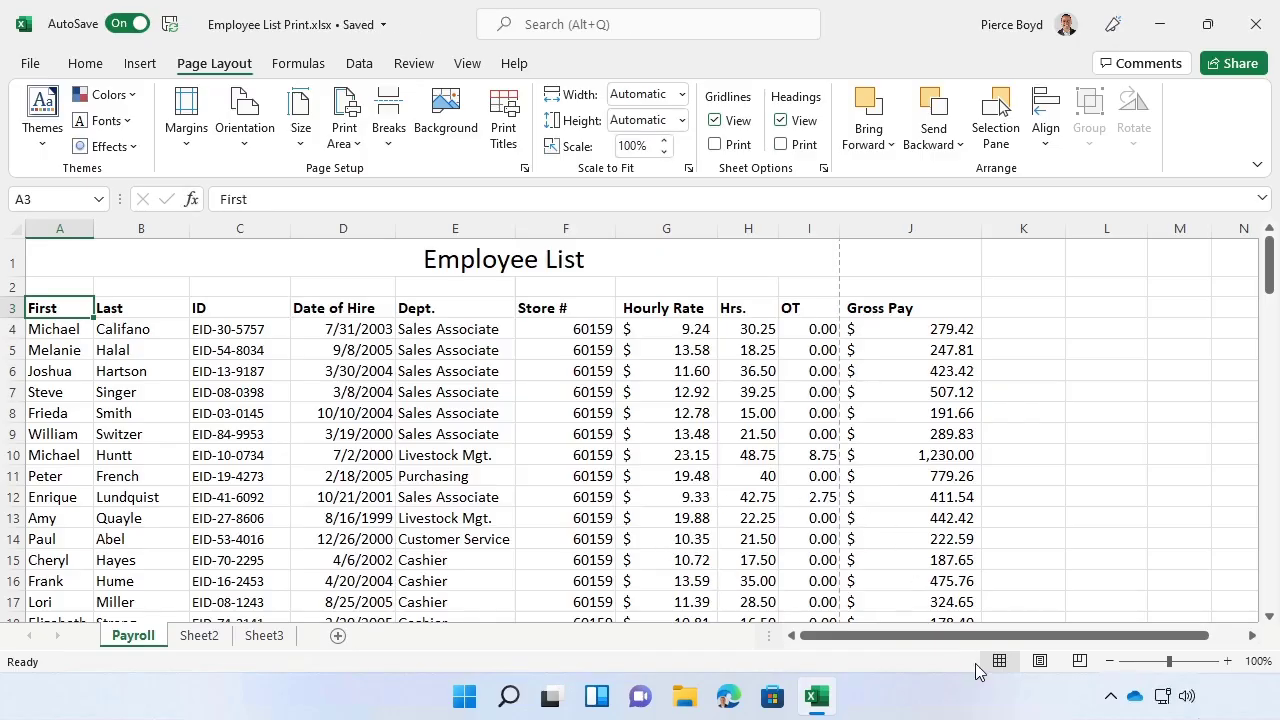
- Switch to Page Layout view at 60% zoom and examine the header and footer across the sheet's pages
left_click(1040, 661)
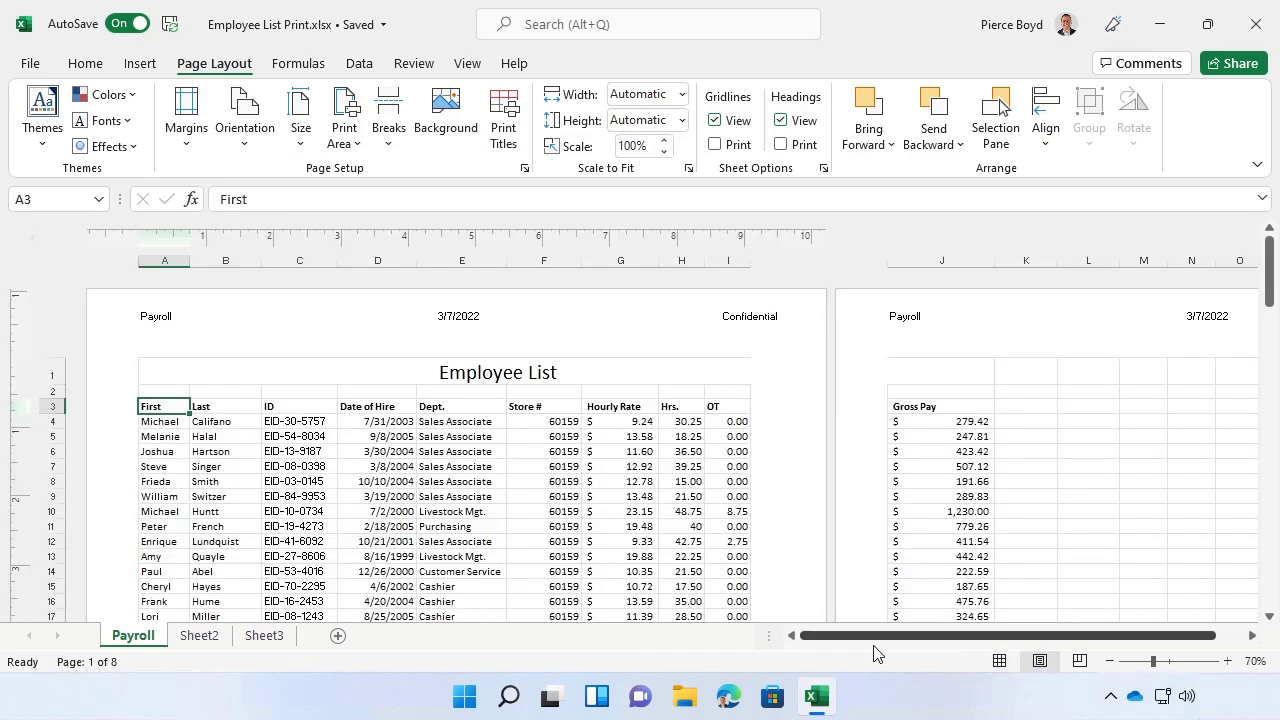
left_click(1110, 661)
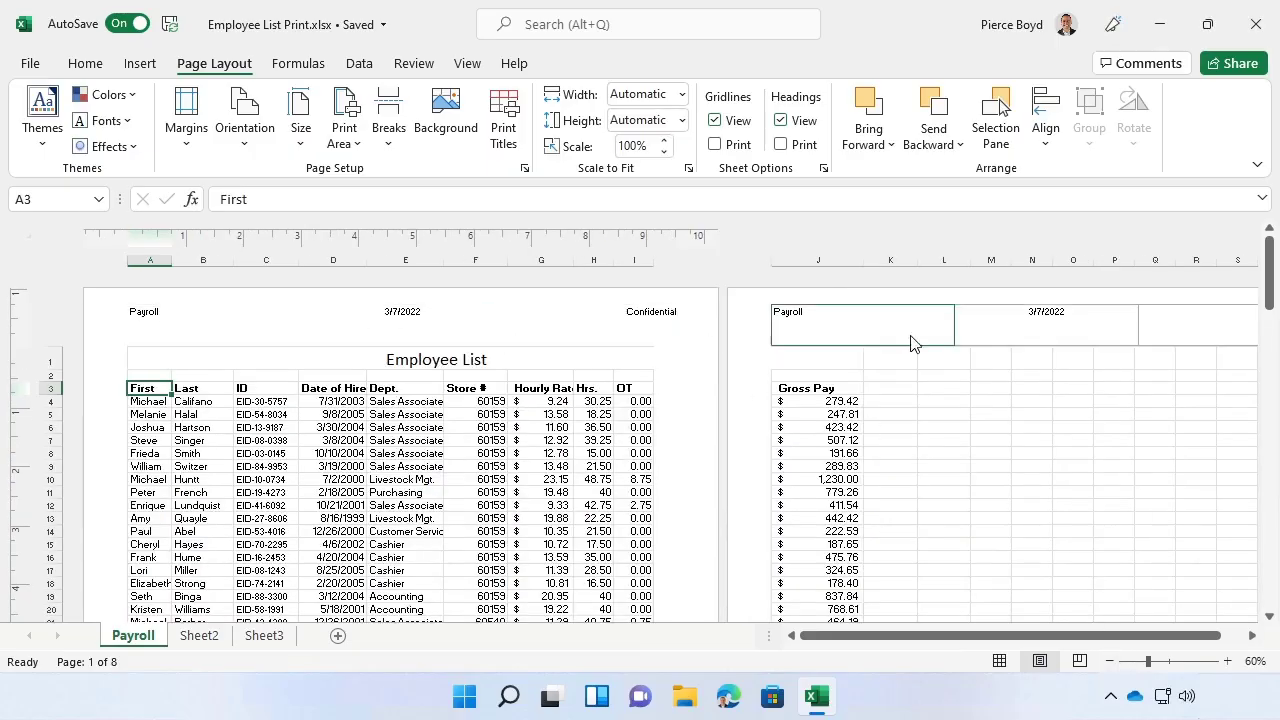
scroll(1003, 414, "down", 5)
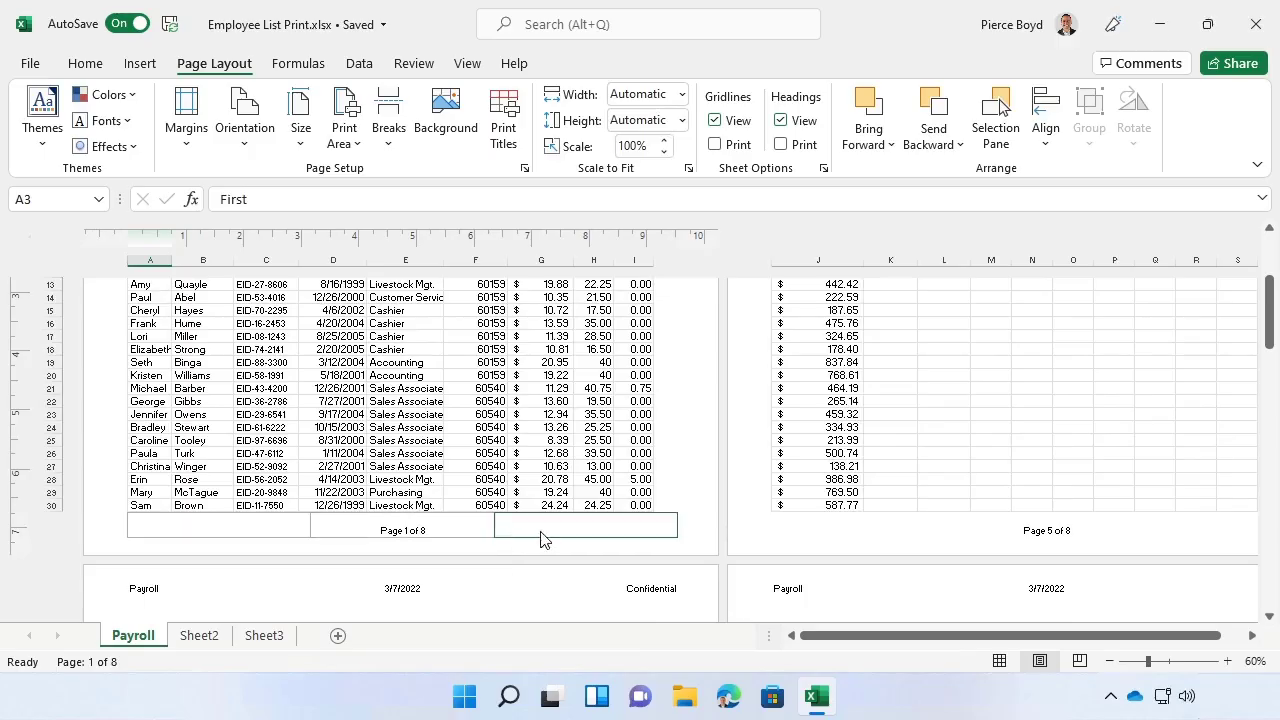
scroll(948, 543, "down", 1)
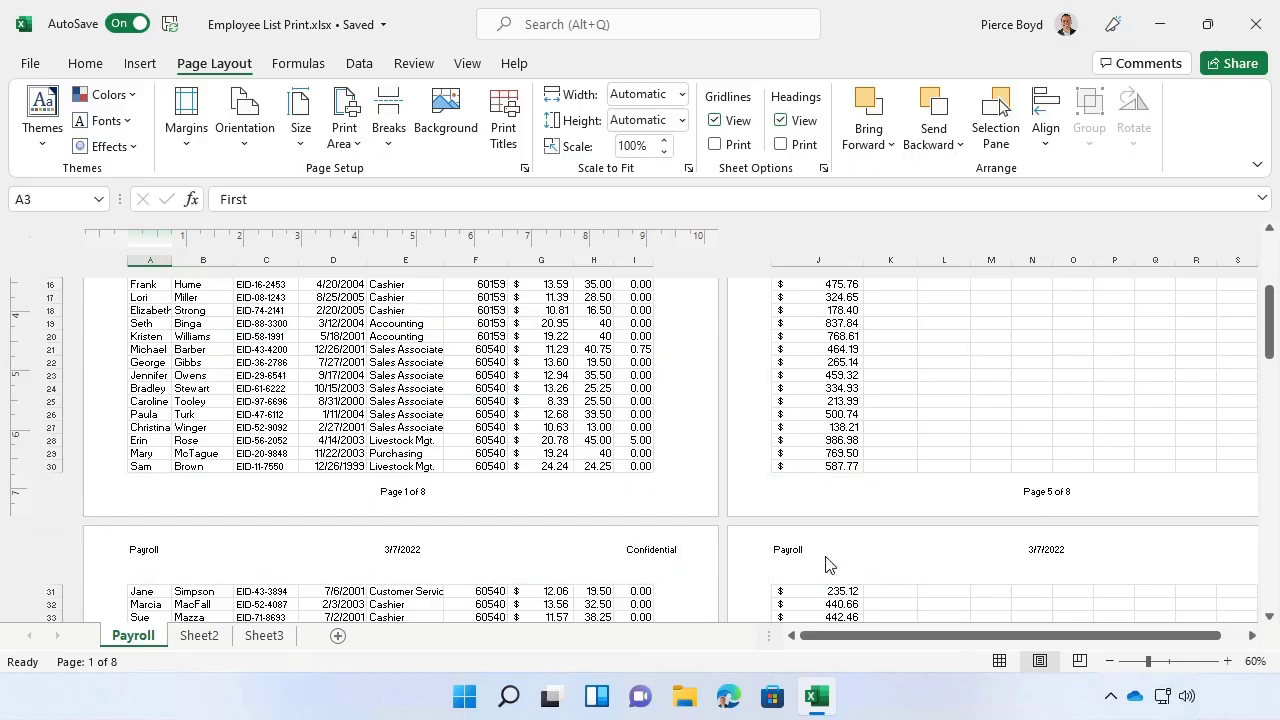
scroll(895, 566, "down", 5)
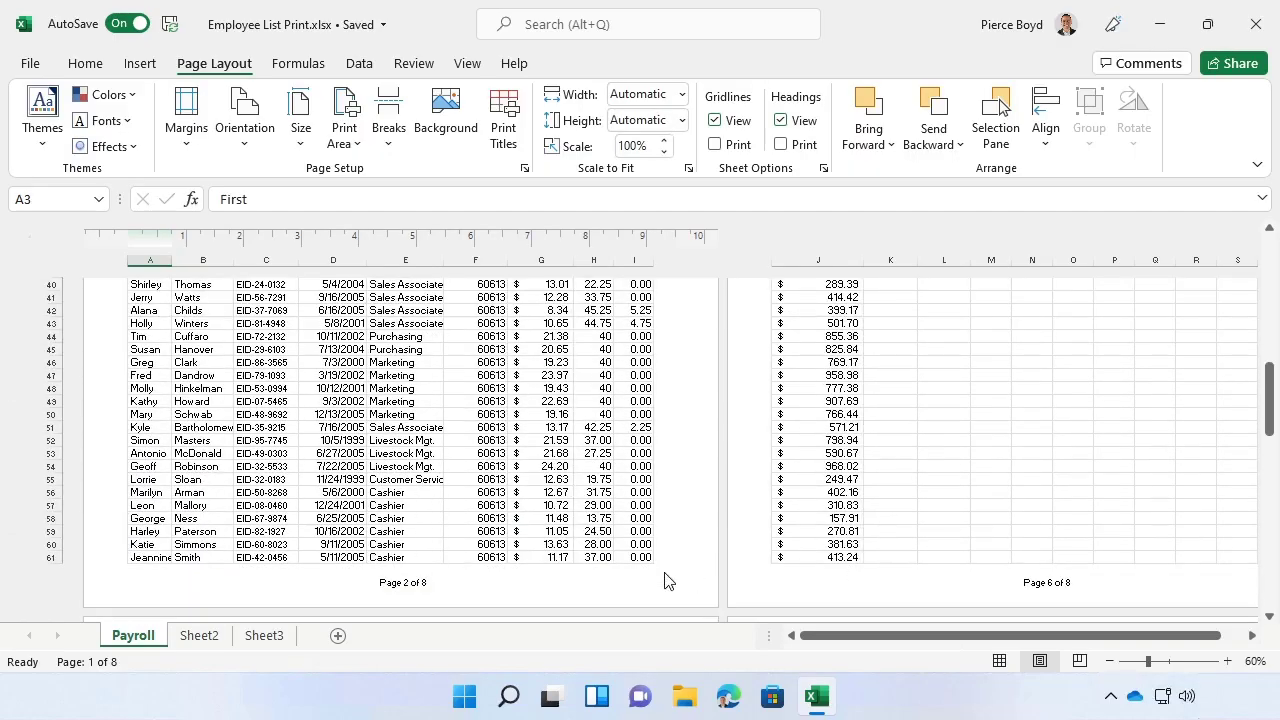
scroll(868, 573, "down", 4)
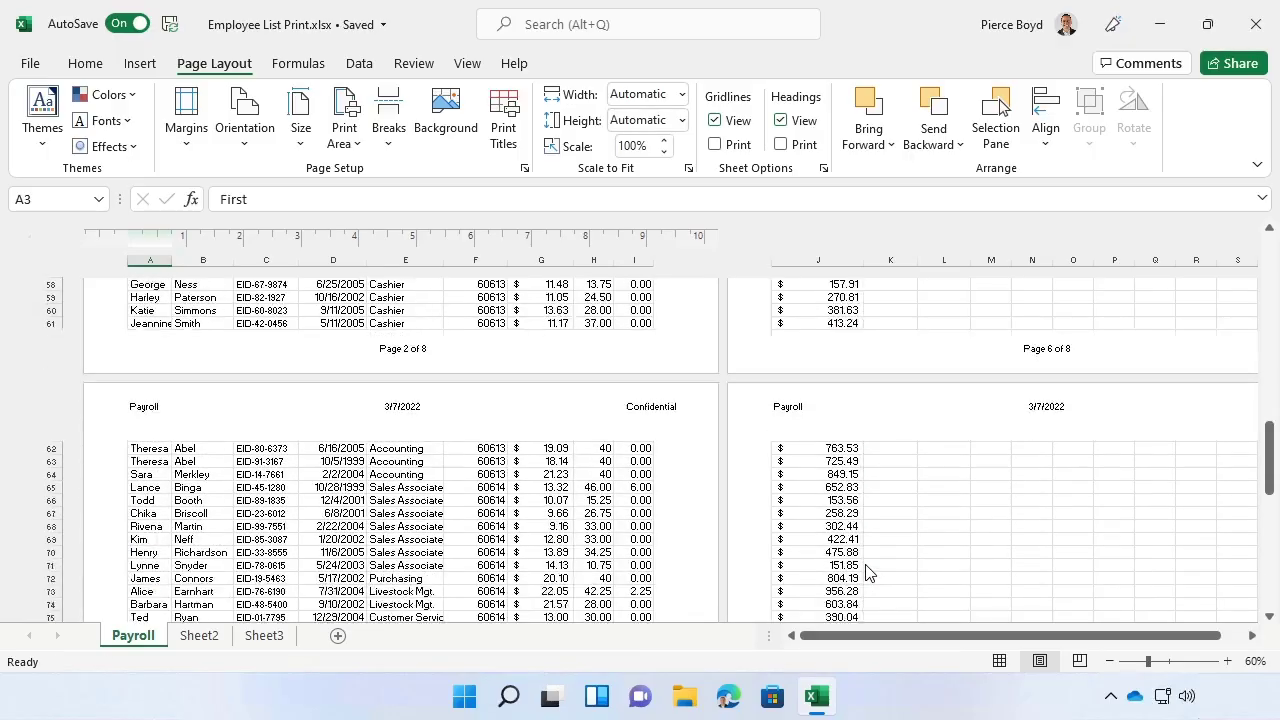
scroll(803, 517, "down", 5)
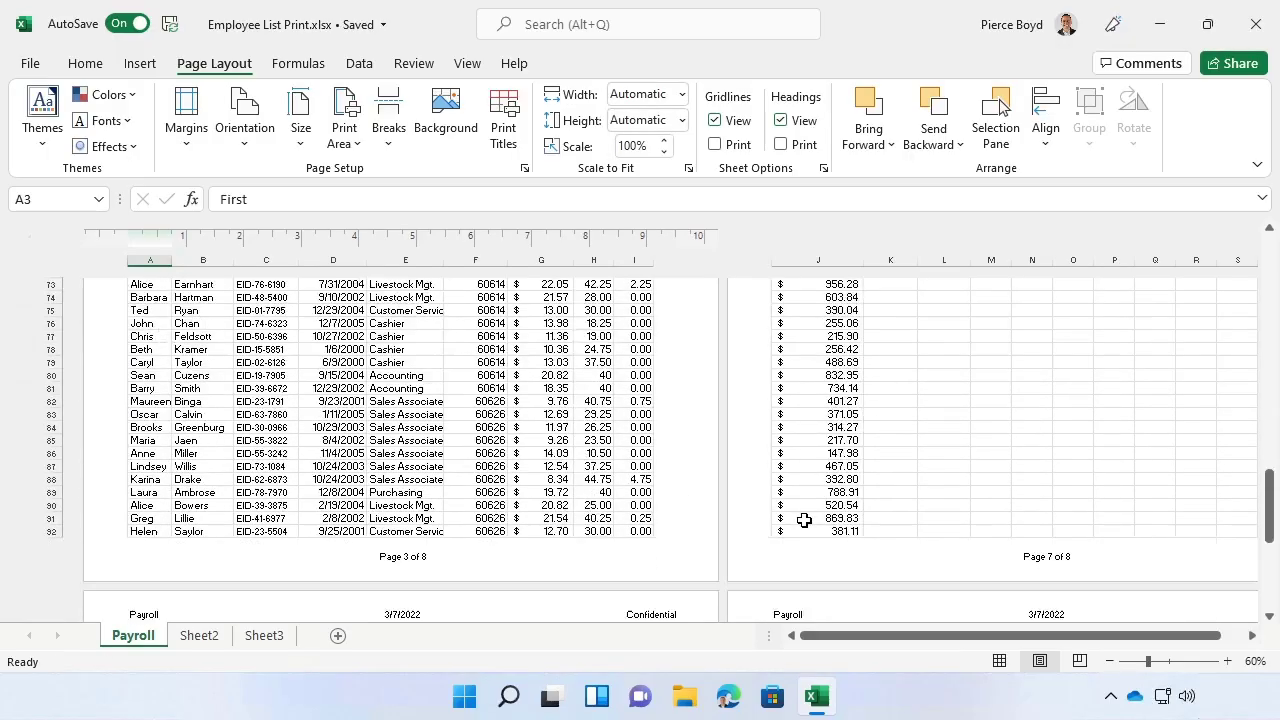
scroll(766, 523, "down", 2)
scroll(766, 523, "down", 2)
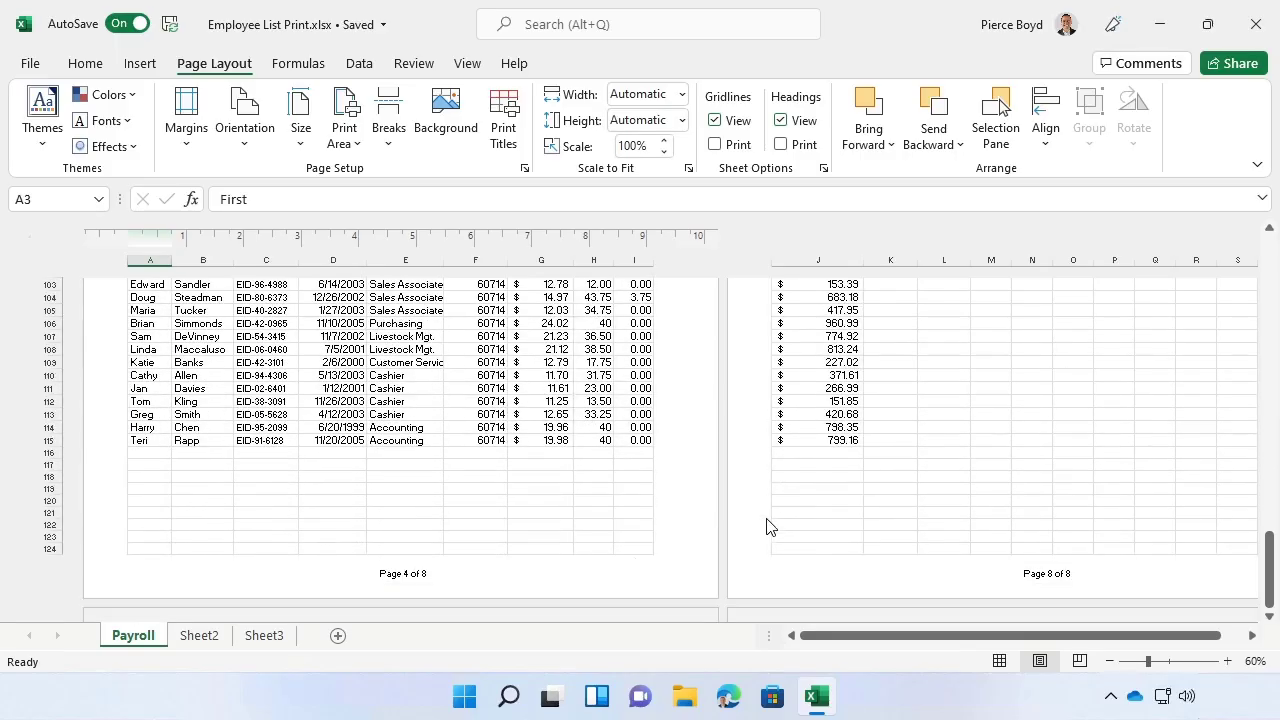
scroll(766, 523, "up", 20)
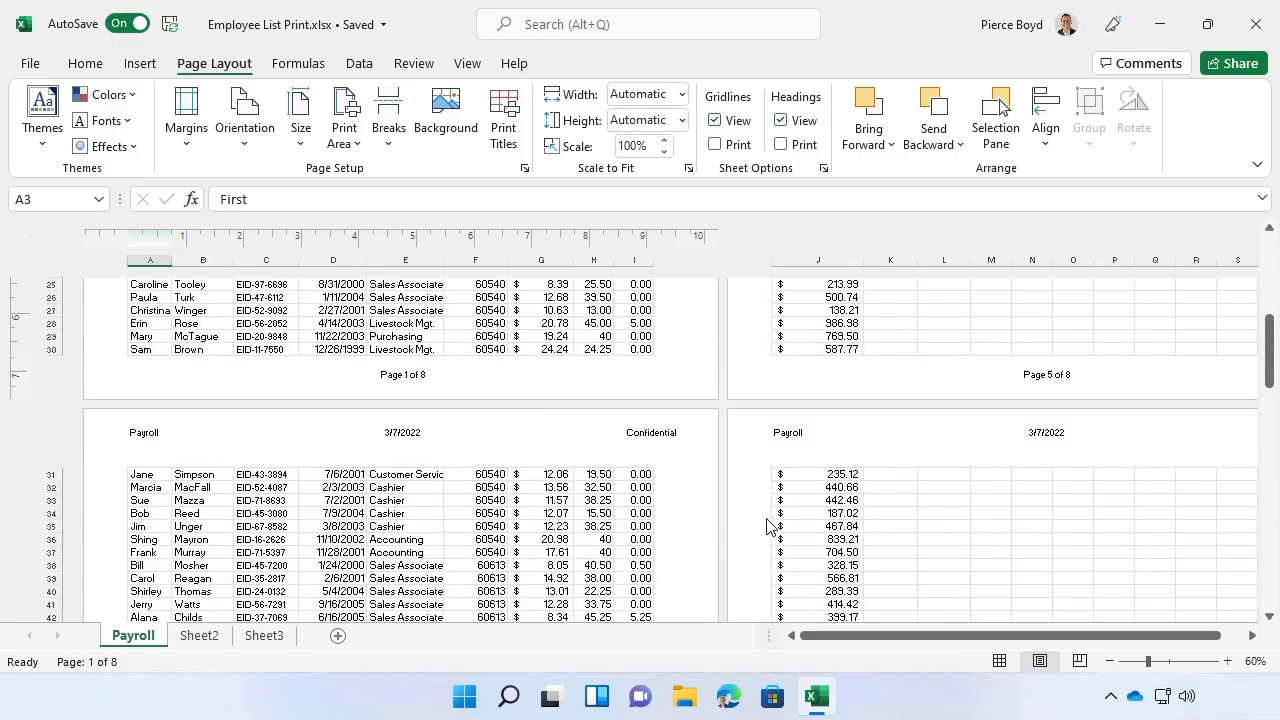